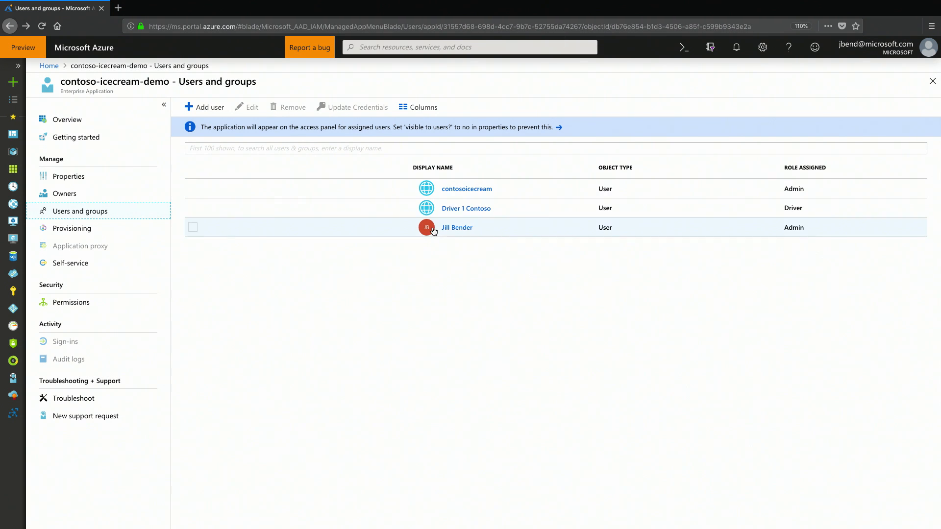
Bring up the overview of all open desktops and windows
{"action": "key", "text": "ctrl+Up"}
Switch to the Remote Monitoring window showing the Rules page
{"action": "left_click", "coordinate": [269, 53]}
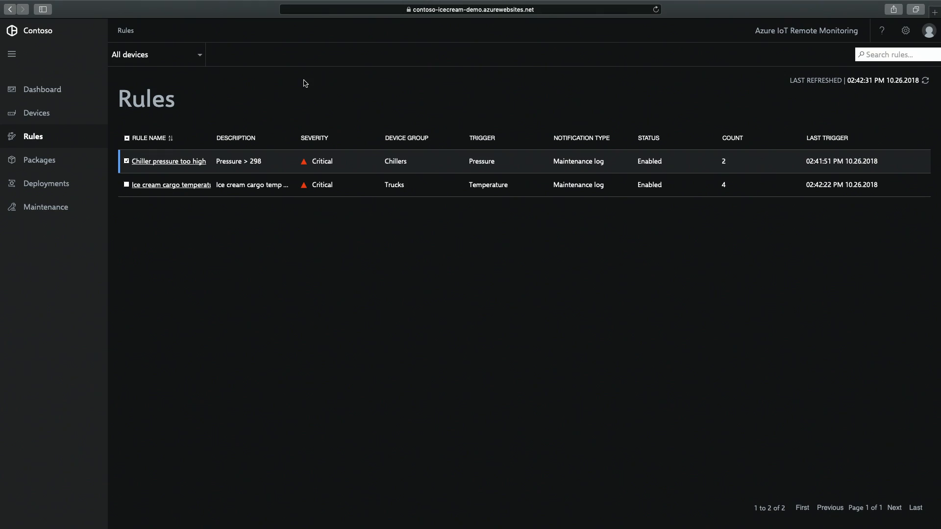
Review roles.json and AlarmsController.cs in VS Code, then move to the portal's application manifest
{"action": "key", "text": "ctrl+Up"}
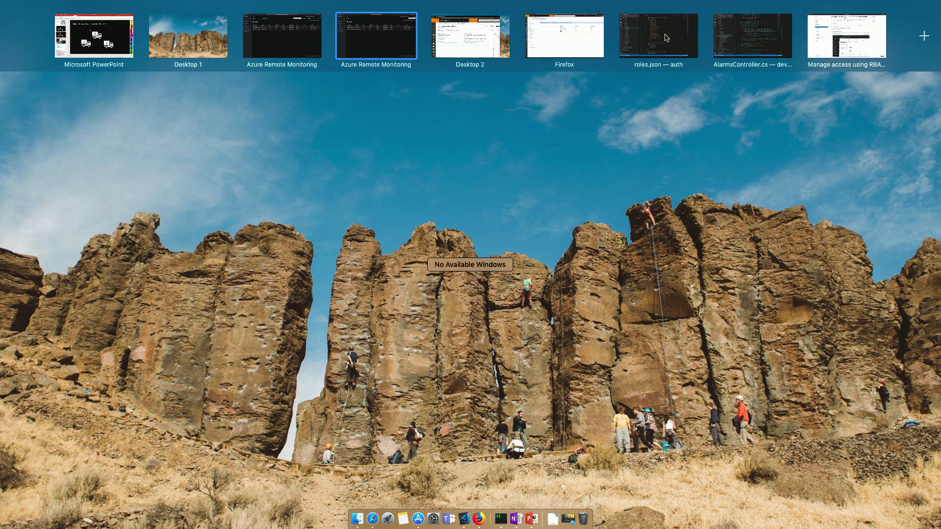
{"action": "left_click", "coordinate": [664, 39]}
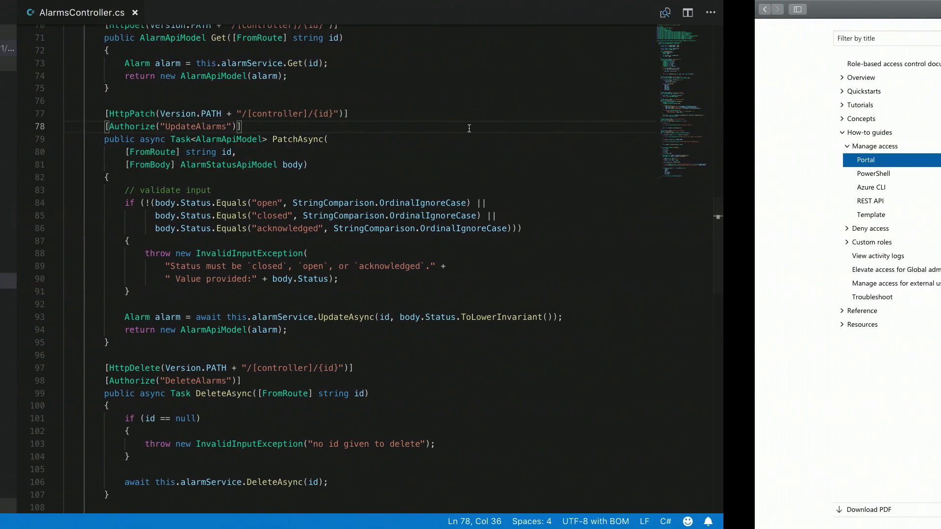
{"action": "key", "text": "ctrl+Up"}
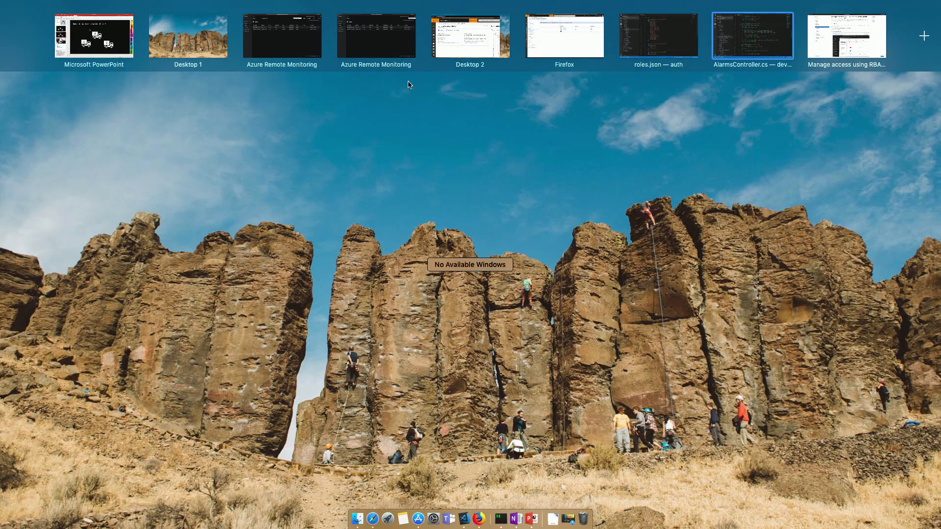
{"action": "left_click", "coordinate": [455, 49]}
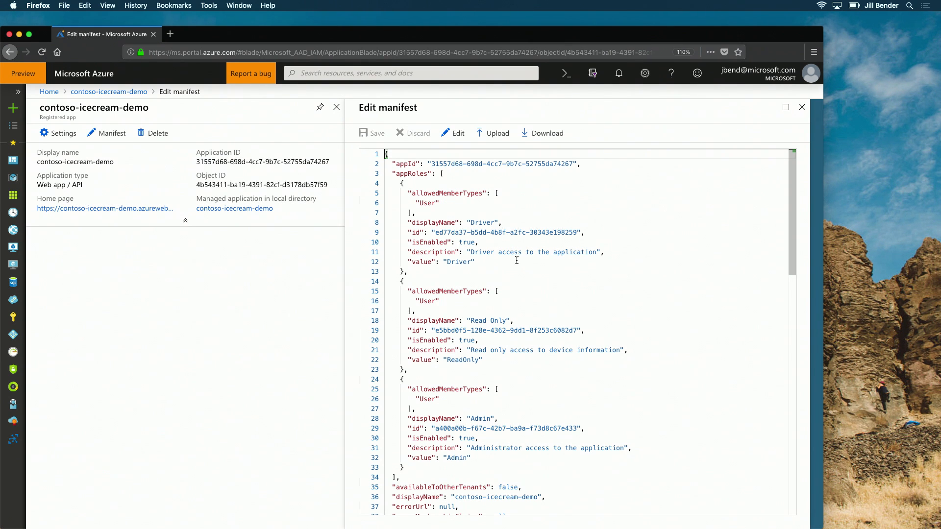
Point out the Driver app role entry and its isEnabled setting in the manifest
{"action": "left_click", "coordinate": [489, 252]}
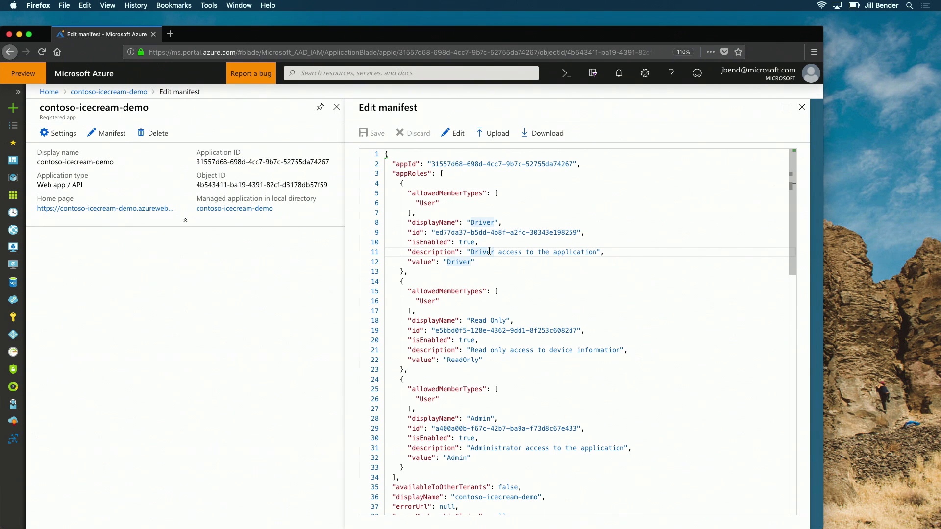
{"action": "left_click", "coordinate": [488, 241]}
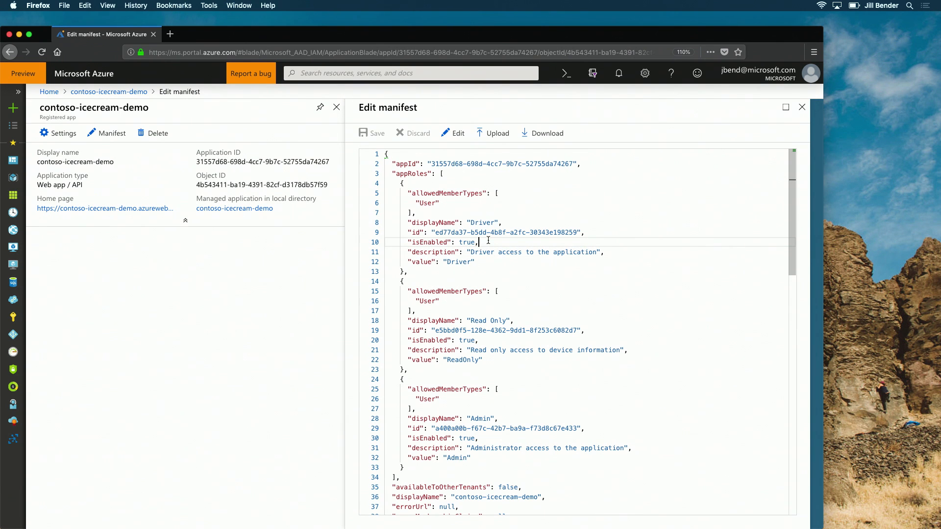
{"action": "key", "text": "ctrl+Up"}
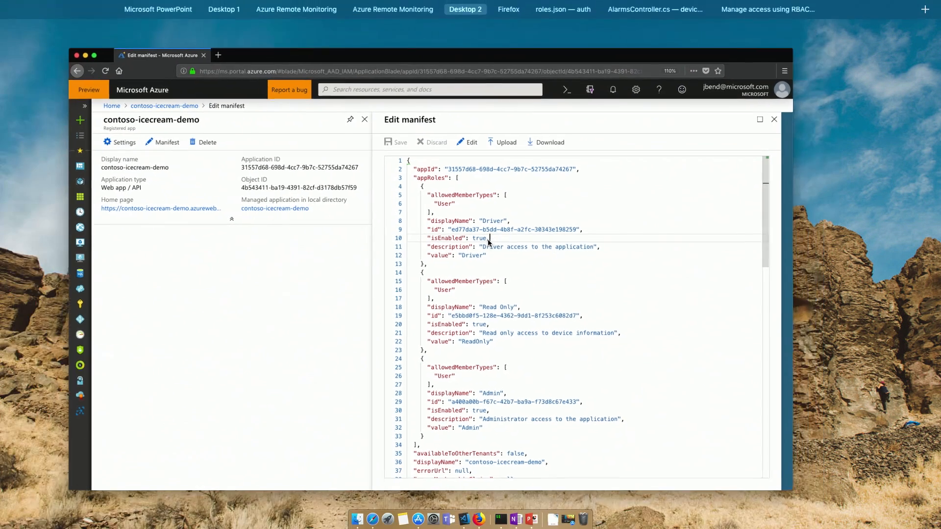
From Maintenance, open the Ice cream cargo temperature too high alert and select its newest occurrence
{"action": "left_click", "coordinate": [392, 34]}
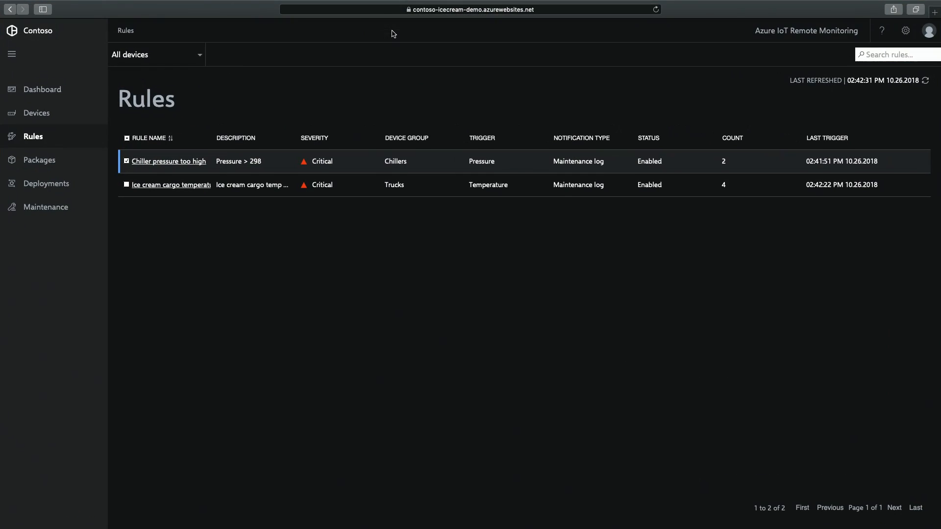
{"action": "left_click", "coordinate": [46, 207]}
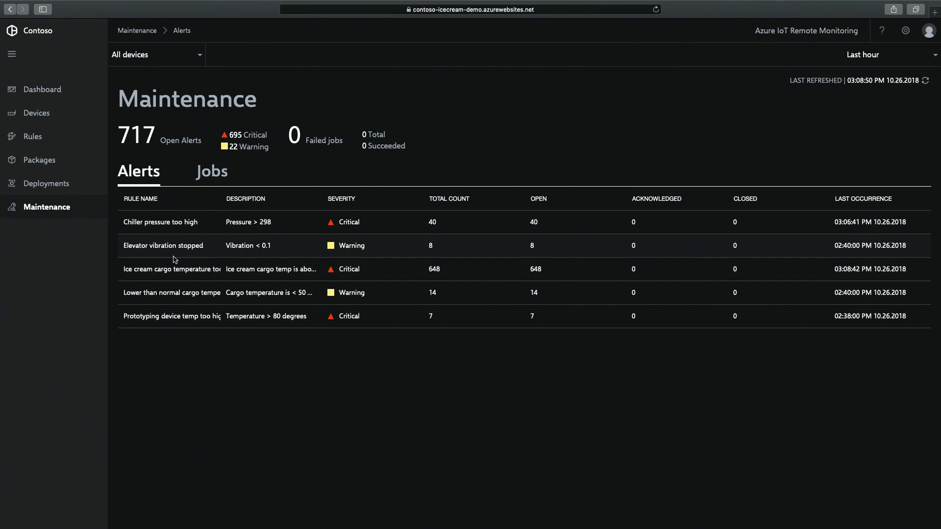
{"action": "left_click", "coordinate": [177, 271]}
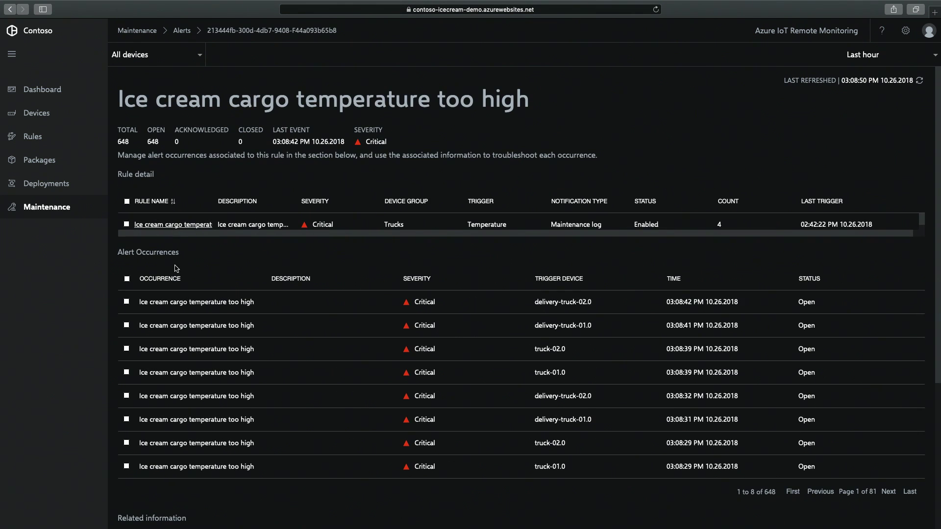
{"action": "left_click", "coordinate": [126, 302]}
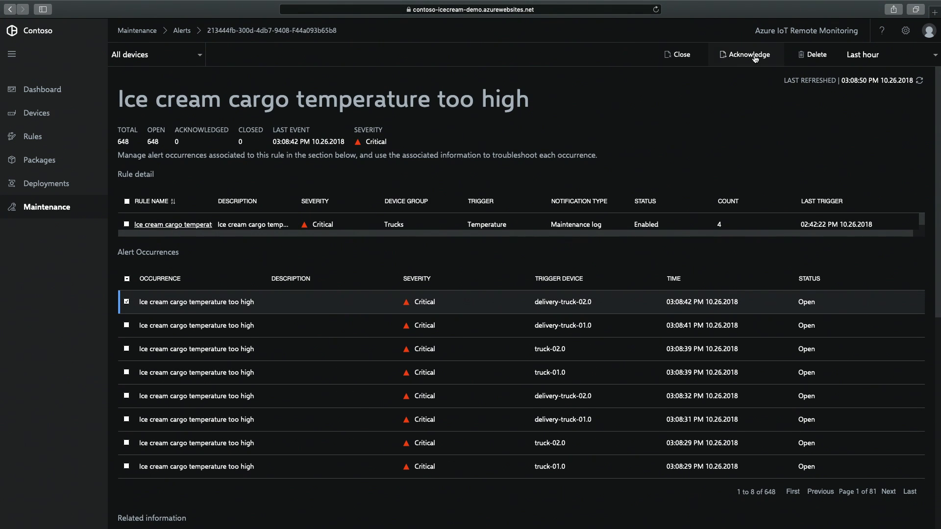